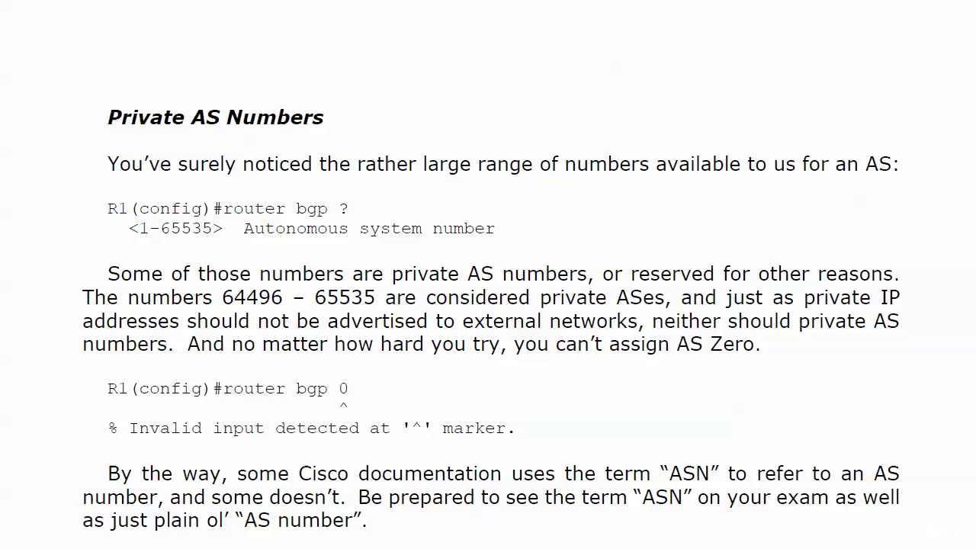
Scroll the PDF notes down to 'The BGP RID' section.
{"action": "scroll", "coordinate": [488, 305], "scroll_direction": "down", "scroll_amount": 5}
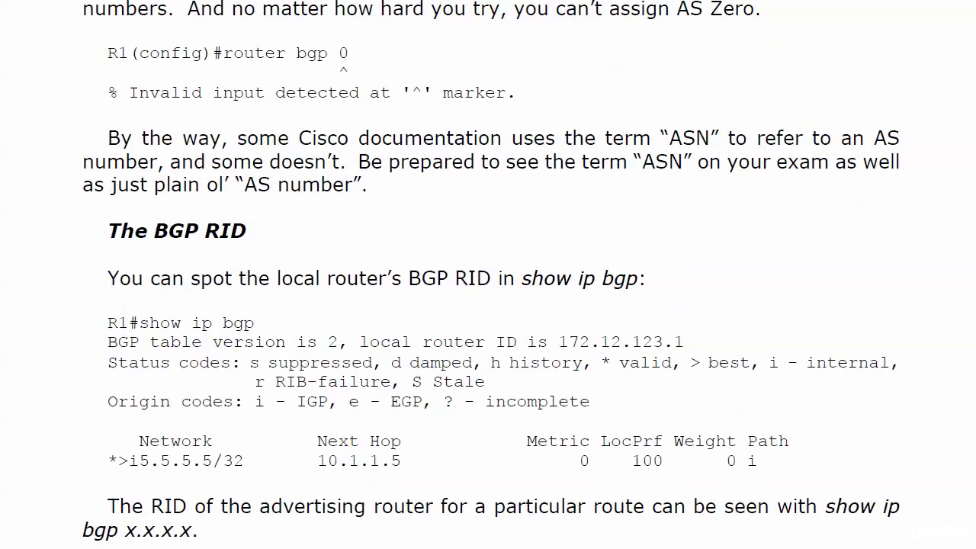
{"action": "scroll", "coordinate": [488, 274], "scroll_direction": "down", "scroll_amount": 2}
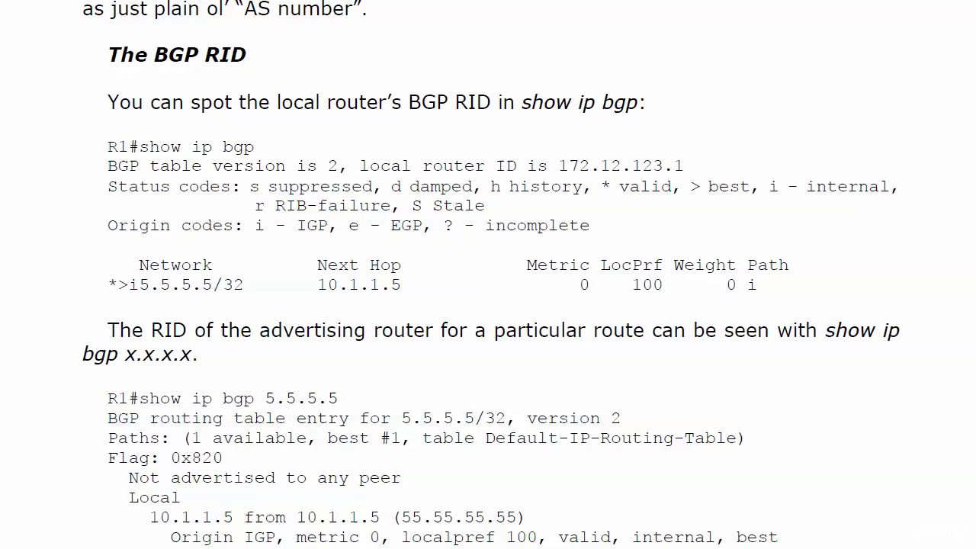
{"action": "scroll", "coordinate": [487, 274], "scroll_direction": "down", "scroll_amount": 1}
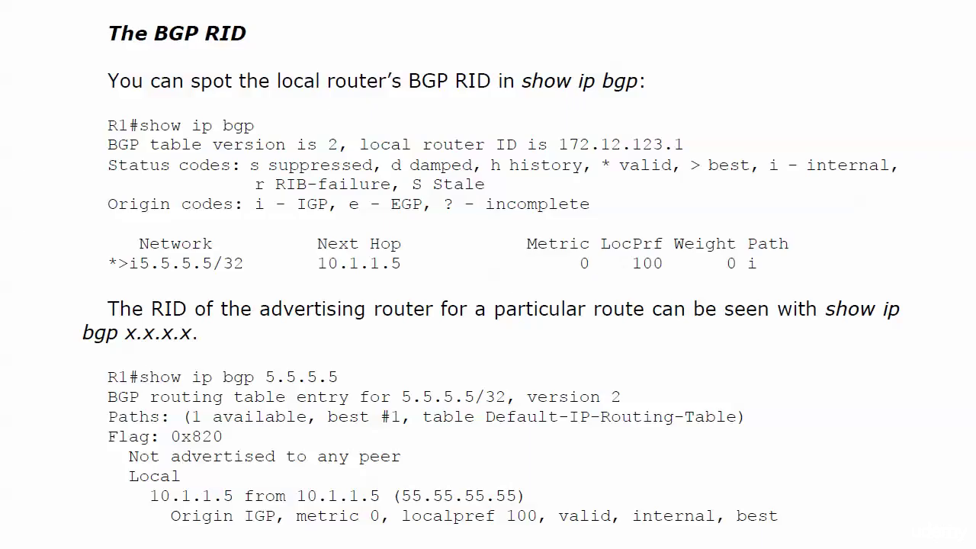
{"action": "scroll", "coordinate": [491, 286], "scroll_direction": "down", "scroll_amount": 3}
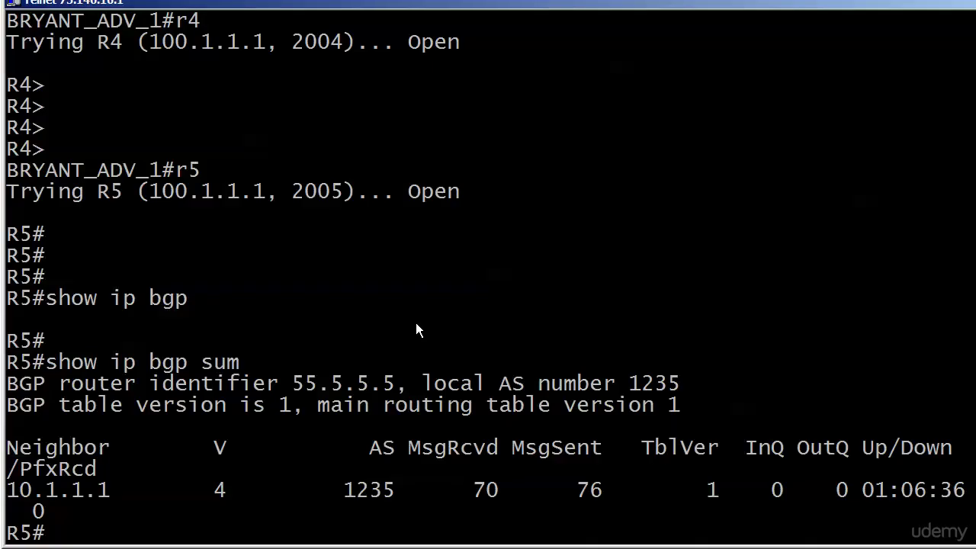
{"action": "type", "text": "x1"}
Suspend the R5 session and resume the R1 connection.
{"action": "key", "text": "BackSpace"}
{"action": "key", "text": "BackSpace"}
{"action": "key", "text": "ctrl+shift+6"}
{"action": "type", "text": "x1"}
{"action": "key", "text": "Return"}
{"action": "key", "text": "Return"}
{"action": "key", "text": "Return"}
{"action": "key", "text": "Return"}
{"action": "key", "text": "Return"}
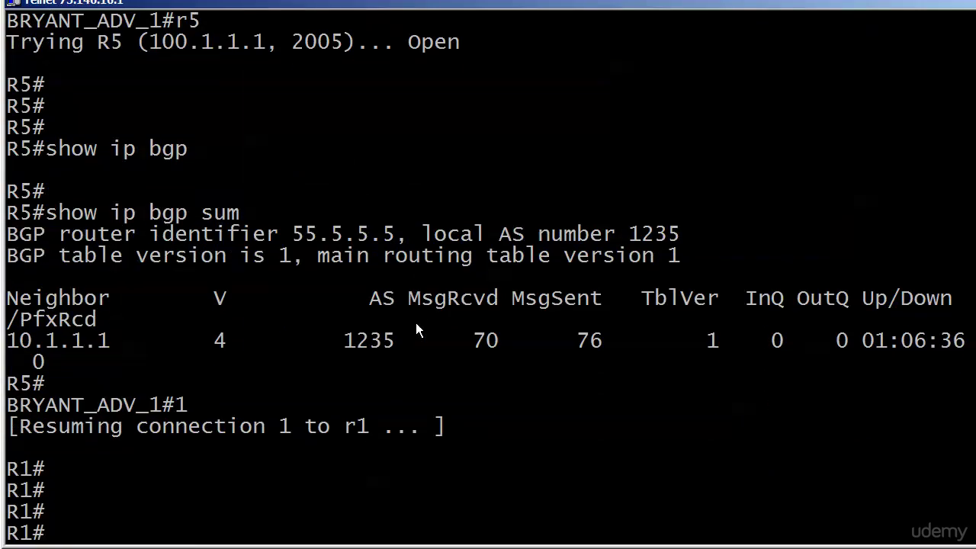
Show R1's BGP table and summary, with router identifier 172.12.123.1 and three neighbors.
{"action": "type", "text": "show ip bgp"}
{"action": "key", "text": "Return"}
{"action": "type", "text": "show ip"}
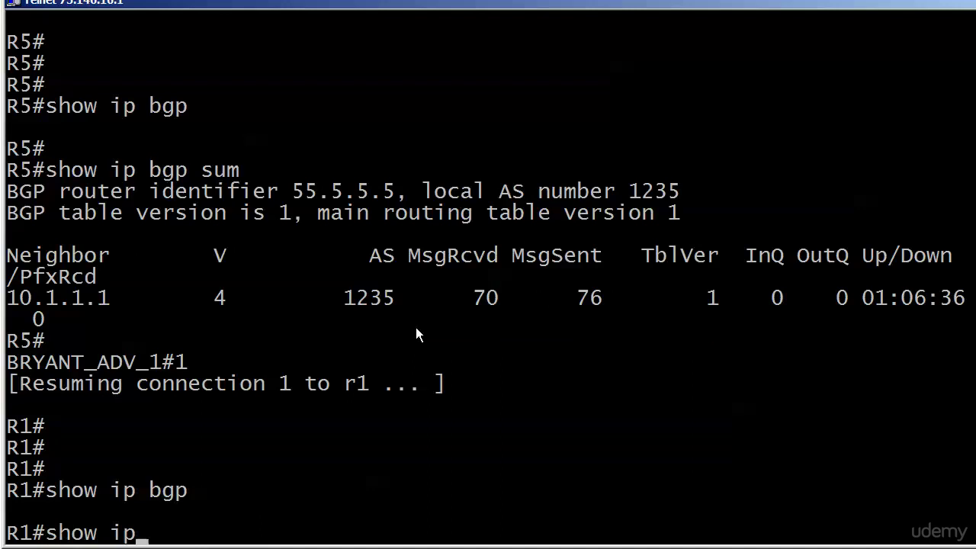
{"action": "type", "text": " bgp summ"}
{"action": "key", "text": "Return"}
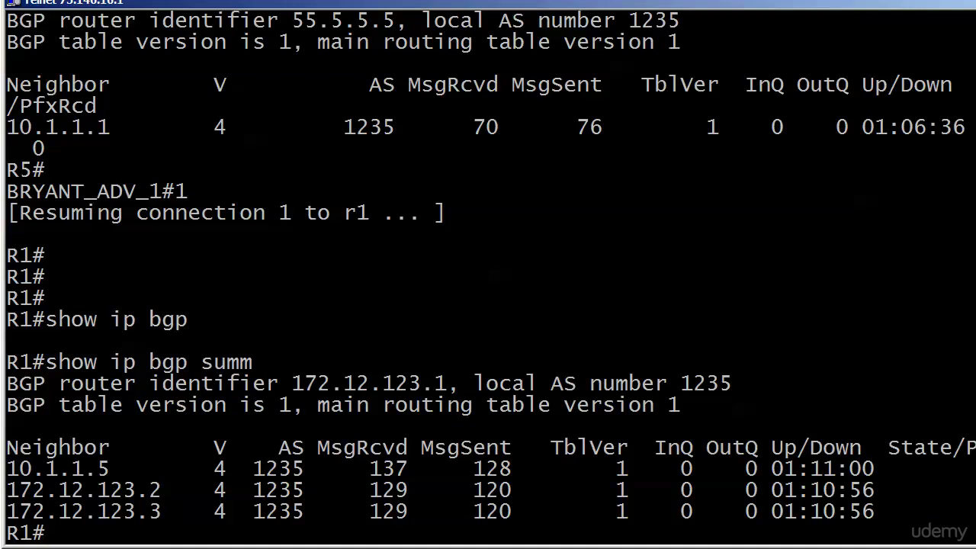
Set R1's BGP router ID to 11.11.11.11 under router bgp 1235 so its neighbors reset.
{"action": "type", "text": "conf t"}
{"action": "key", "text": "Return"}
{"action": "type", "text": "r"}
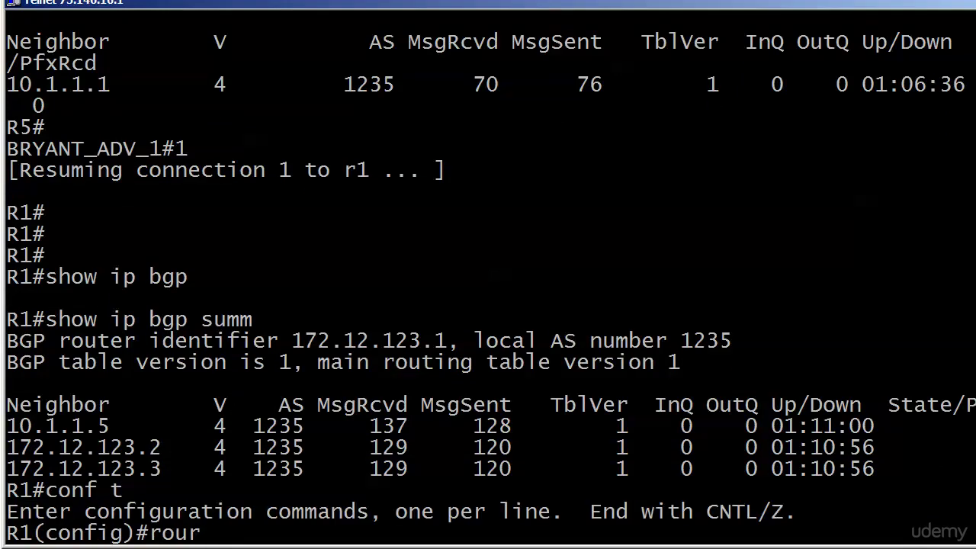
{"action": "key", "text": "BackSpace"}
{"action": "type", "text": "ter bgp 1235"}
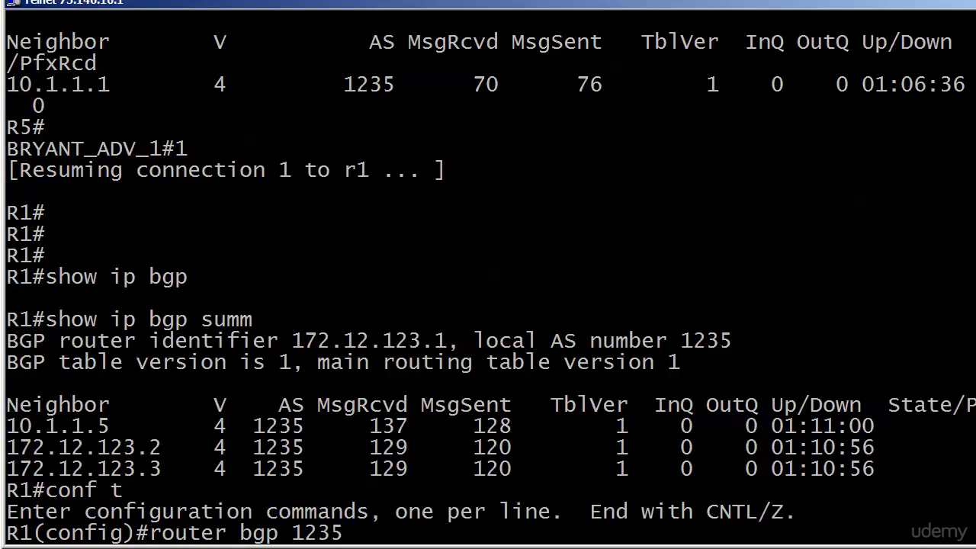
{"action": "key", "text": "Return"}
{"action": "type", "text": "bgp ?"}
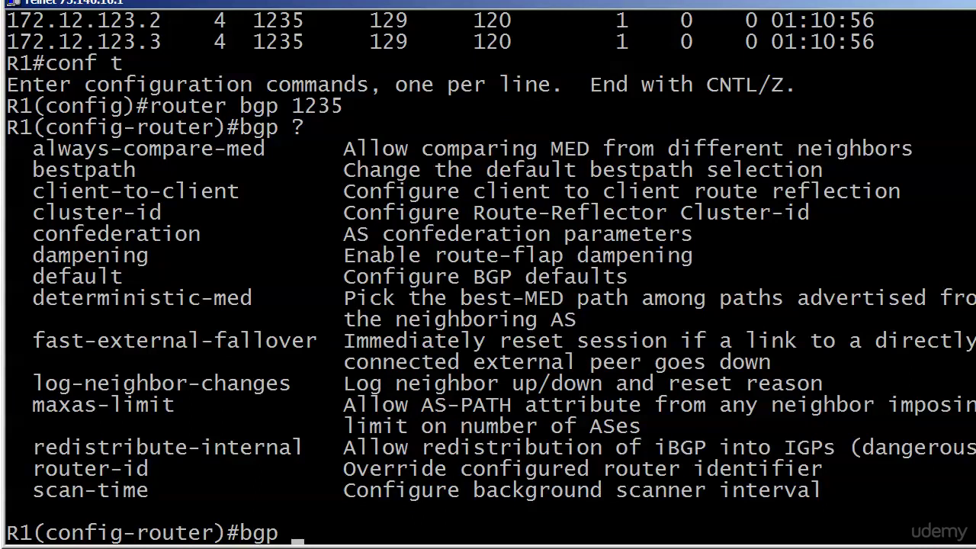
{"action": "type", "text": "route-id ?"}
{"action": "key", "text": "BackSpace"}
{"action": "key", "text": "BackSpace"}
{"action": "key", "text": "BackSpace"}
{"action": "key", "text": "BackSpace"}
{"action": "type", "text": "r-id ?"}
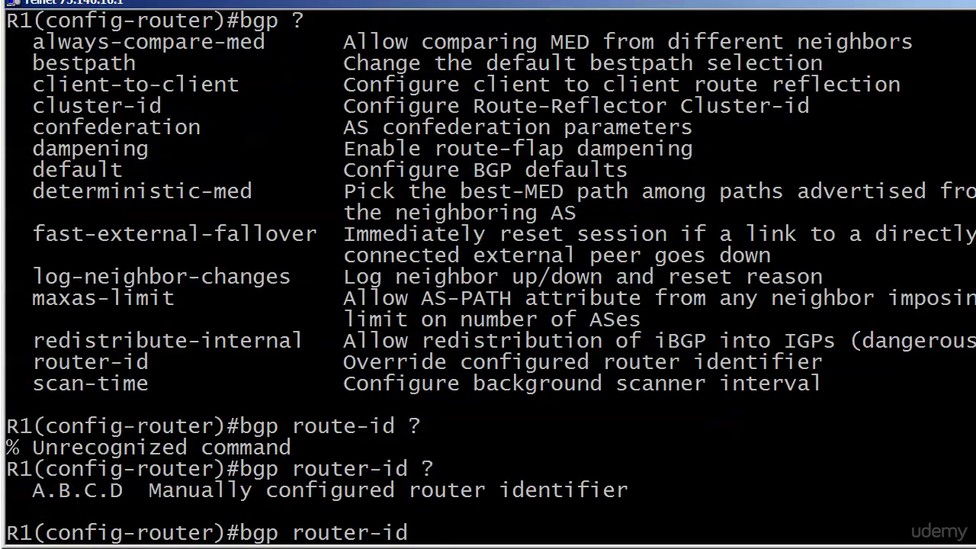
{"action": "type", "text": "11.11.11.11"}
{"action": "key", "text": "Return"}
{"action": "key", "text": "ctrl+z"}
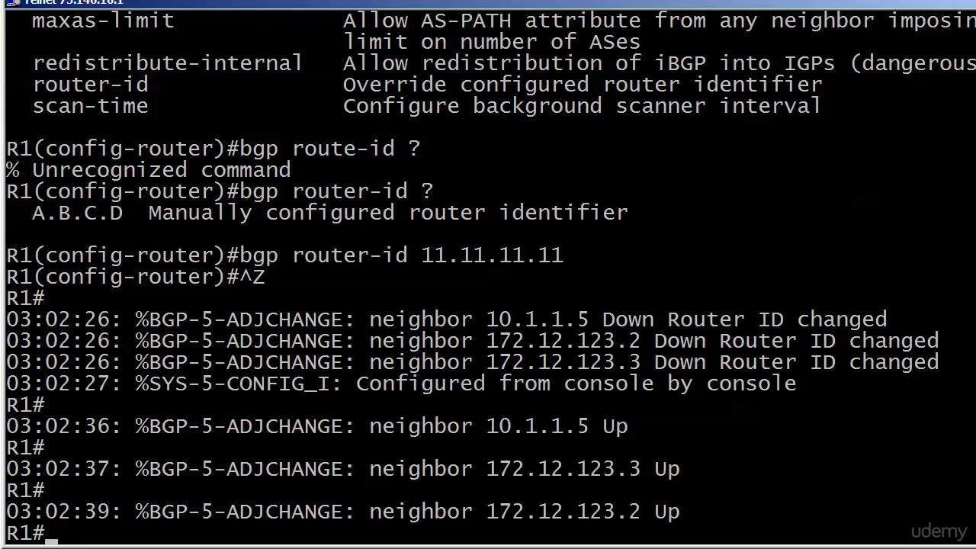
{"action": "key", "text": "ctrl+shift+6"}
Resume the R5 session and enter BGP configuration for AS 1235.
{"action": "type", "text": "x5"}
{"action": "key", "text": "Return"}
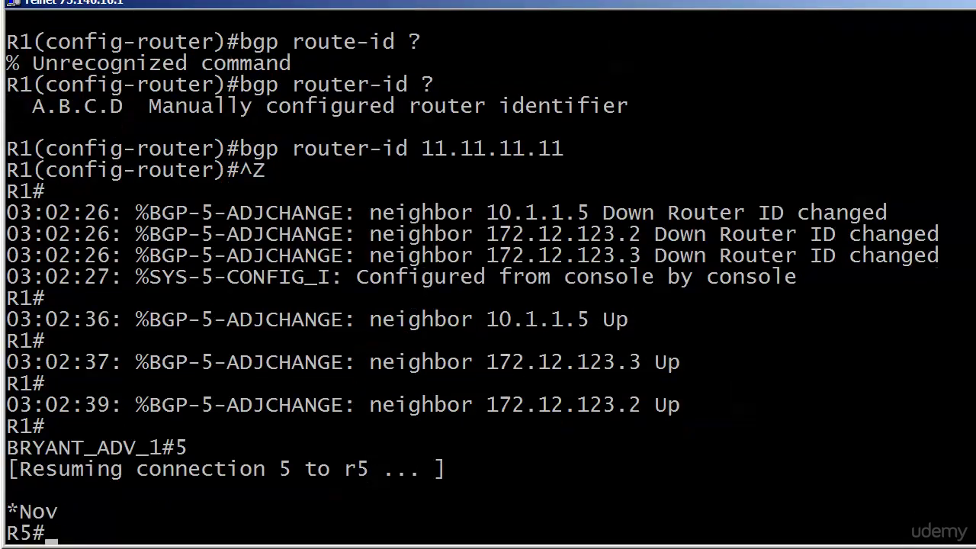
{"action": "type", "text": "conf t"}
{"action": "key", "text": "Return"}
{"action": "type", "text": "route"}
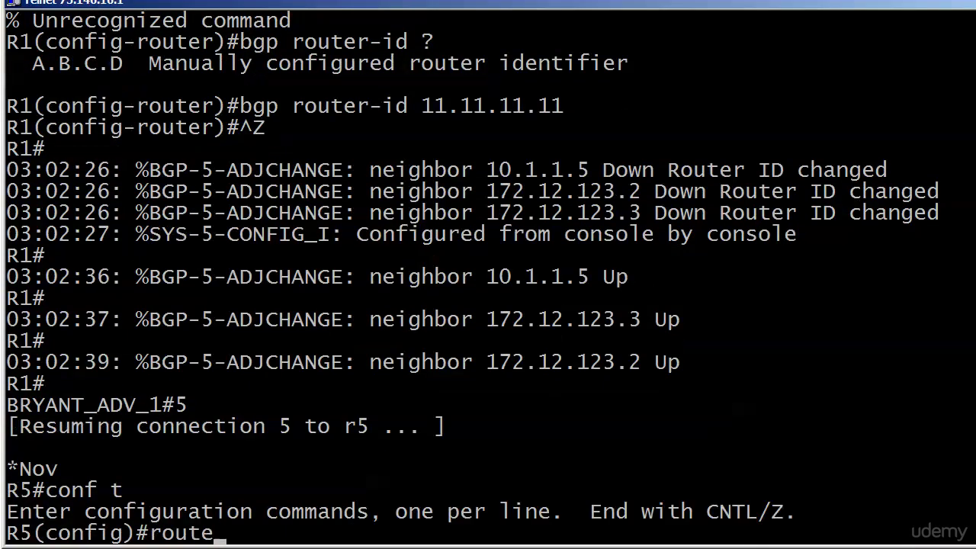
{"action": "type", "text": "r bgp 5"}
{"action": "key", "text": "Return"}
{"action": "type", "text": "bgp 5"}
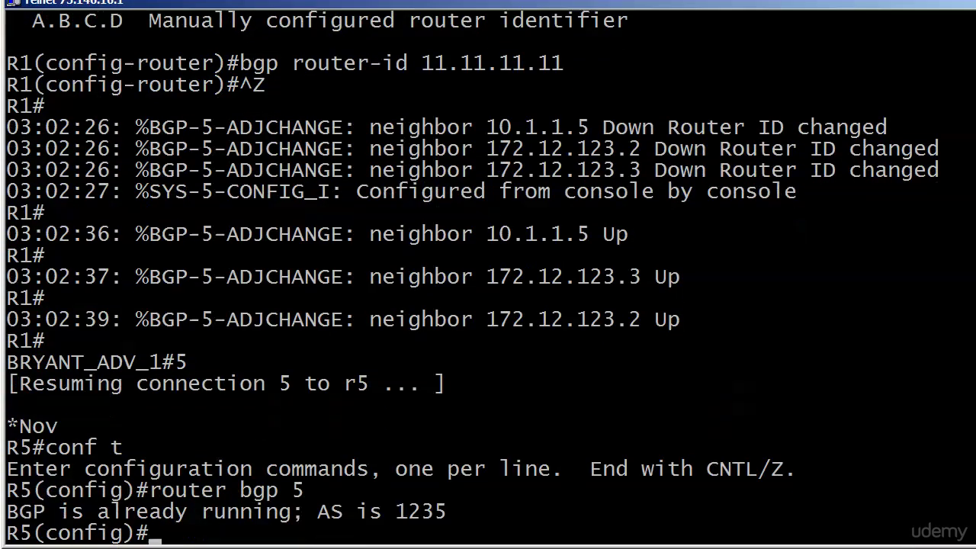
{"action": "key", "text": "BackSpace"}
{"action": "key", "text": "BackSpace"}
{"action": "key", "text": "BackSpace"}
{"action": "type", "text": "router bgp 1235"}
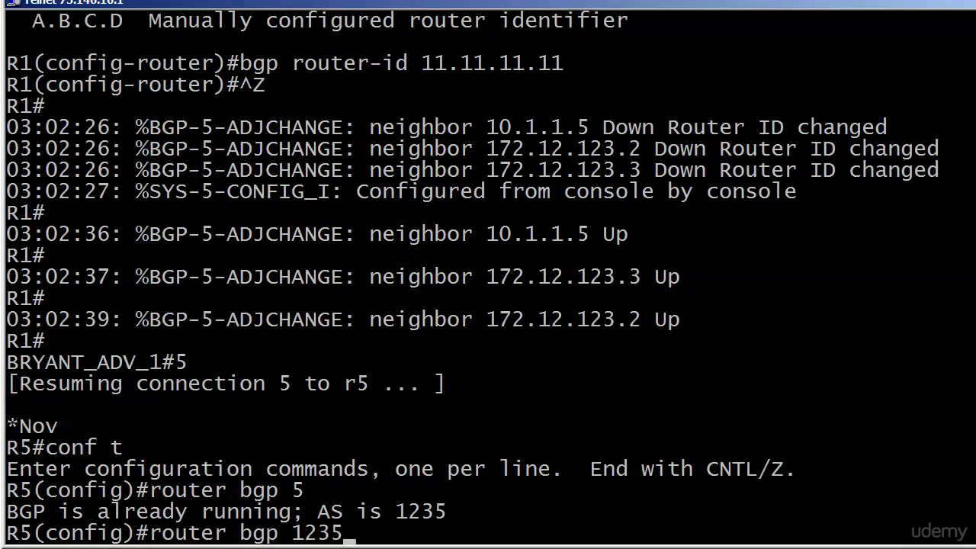
{"action": "key", "text": "Return"}
Give R5 BGP router ID 11.11.11.11, duplicating R1's ID.
{"action": "type", "text": "router)#rou"}
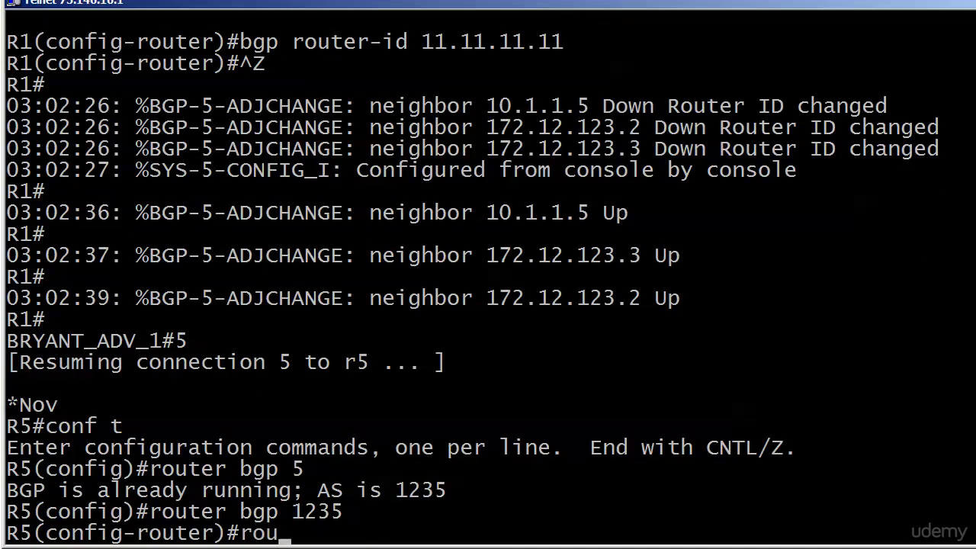
{"action": "key", "text": "BackSpace"}
{"action": "key", "text": "BackSpace"}
{"action": "key", "text": "BackSpace"}
{"action": "type", "text": "bgp router-id "}
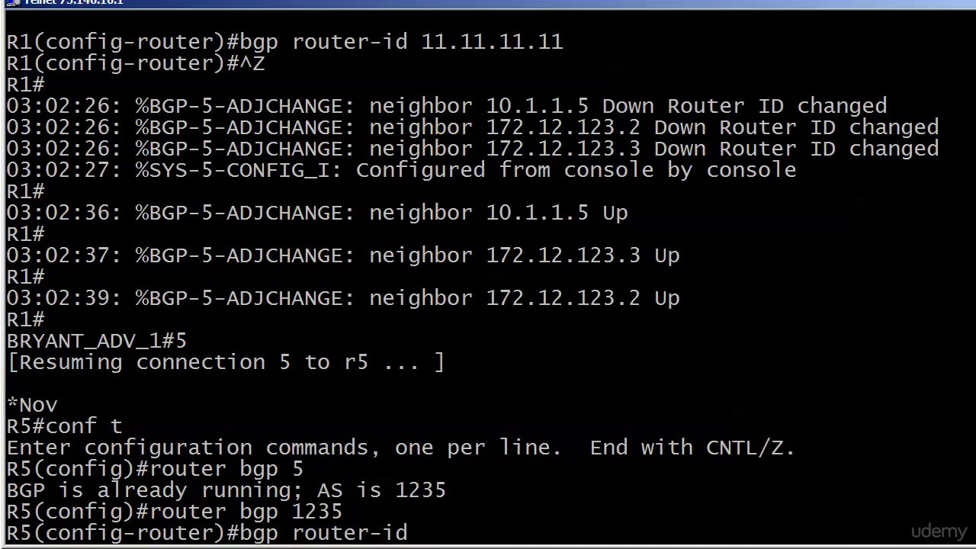
{"action": "type", "text": "11.11.11.1"}
{"action": "key", "text": "Return"}
{"action": "key", "text": "ctrl+z"}
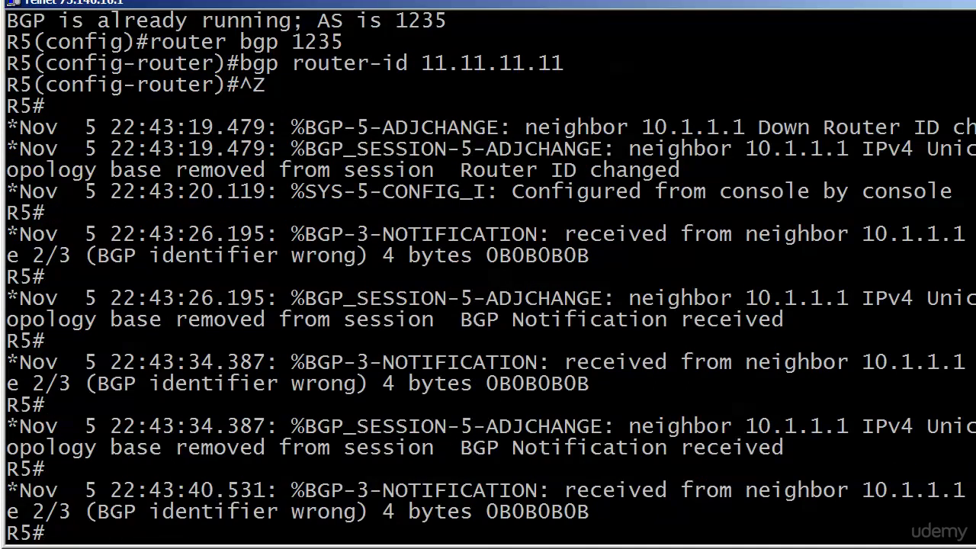
Change R5's BGP router ID to 5.5.5.5 and check the summary shows neighbor 10.1.1.1 up.
{"action": "type", "text": "conf t"}
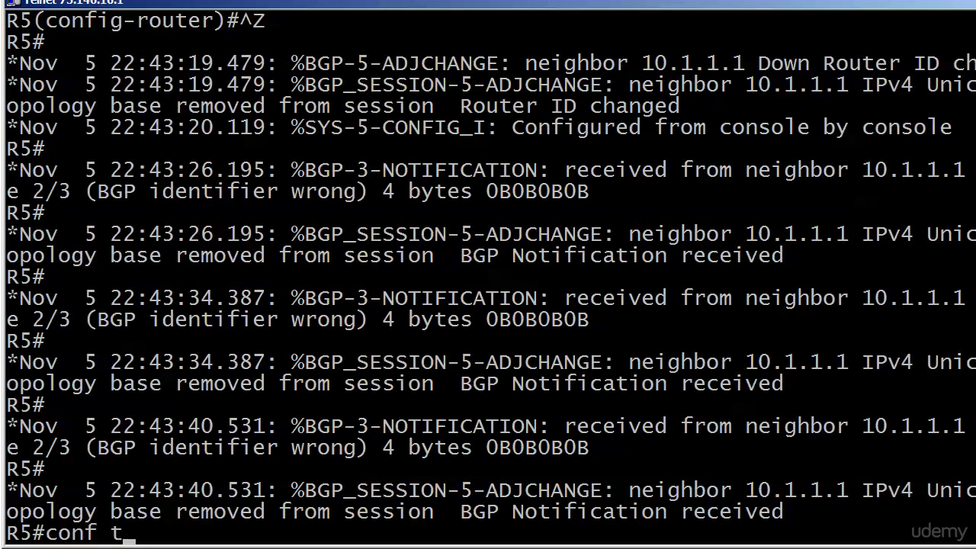
{"action": "key", "text": "Return"}
{"action": "type", "text": "router bgp 1235"}
{"action": "key", "text": "Return"}
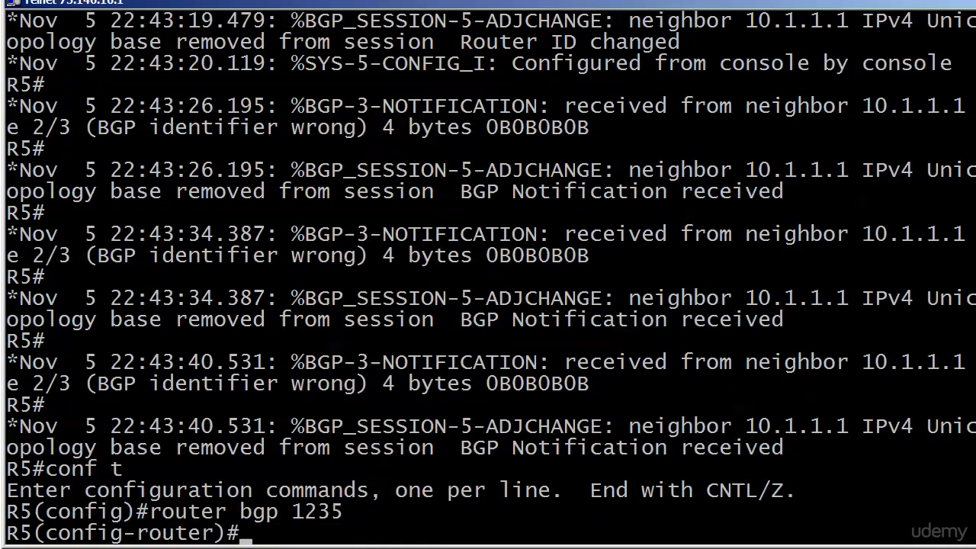
{"action": "type", "text": "bgp router-id"}
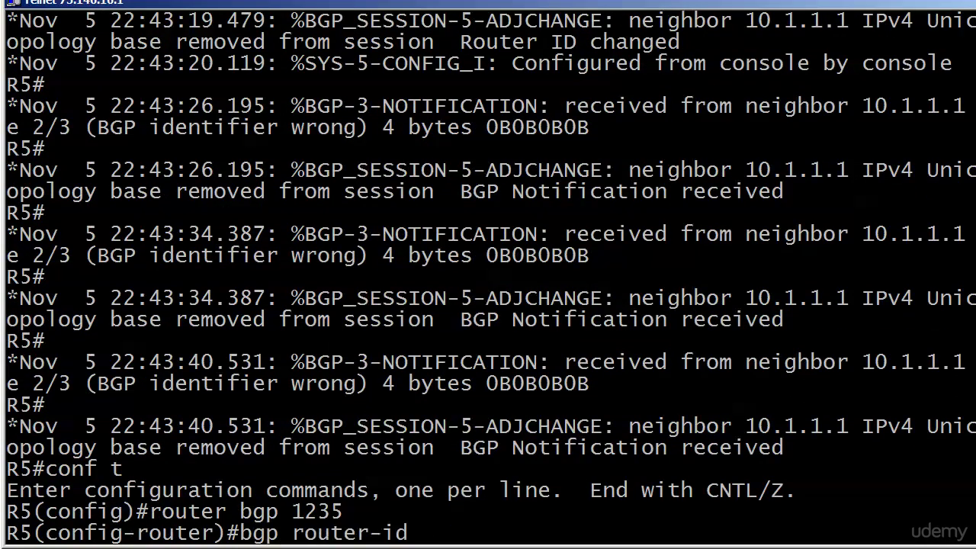
{"action": "type", "text": " 5.5.5.55"}
{"action": "key", "text": "BackSpace"}
{"action": "key", "text": "Return"}
{"action": "key", "text": "ctrl+z"}
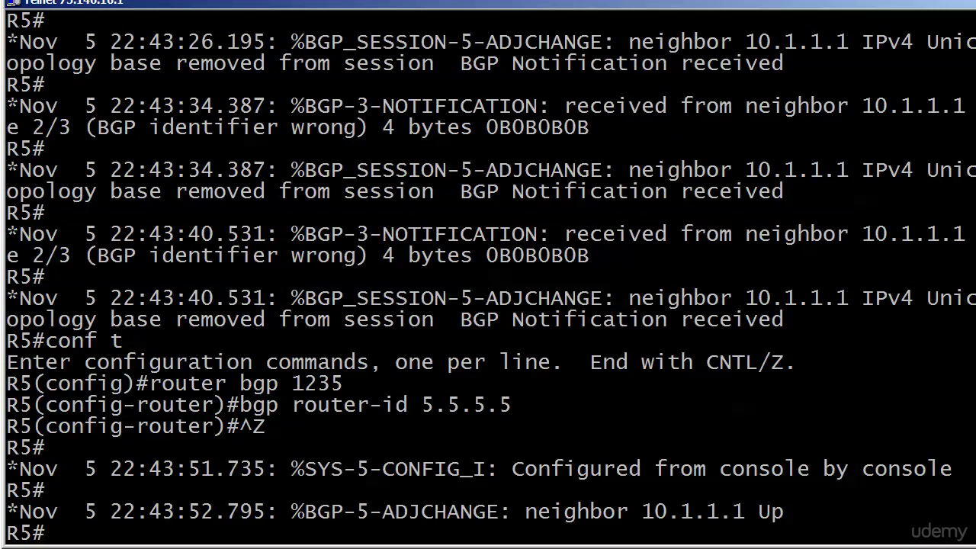
{"action": "type", "text": "show ip bgp summ"}
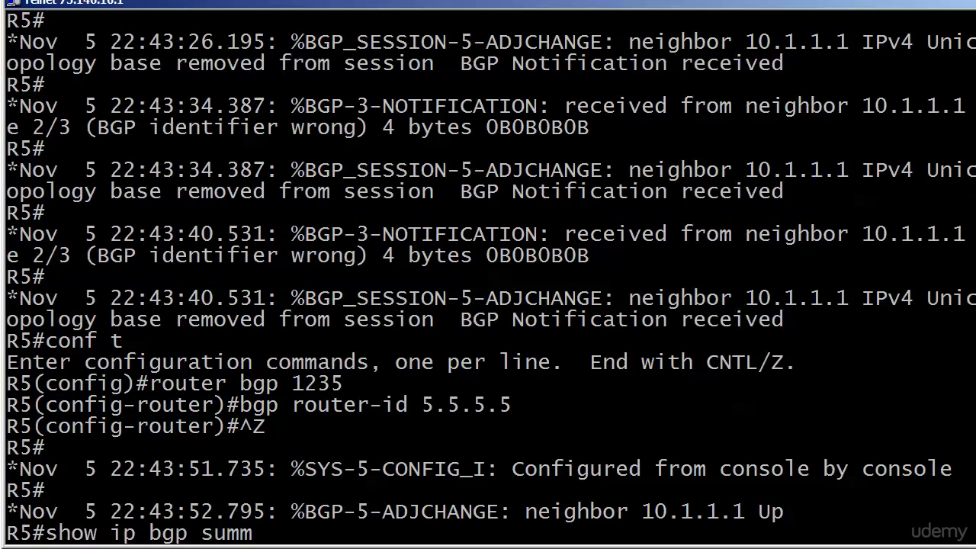
{"action": "key", "text": "Return"}
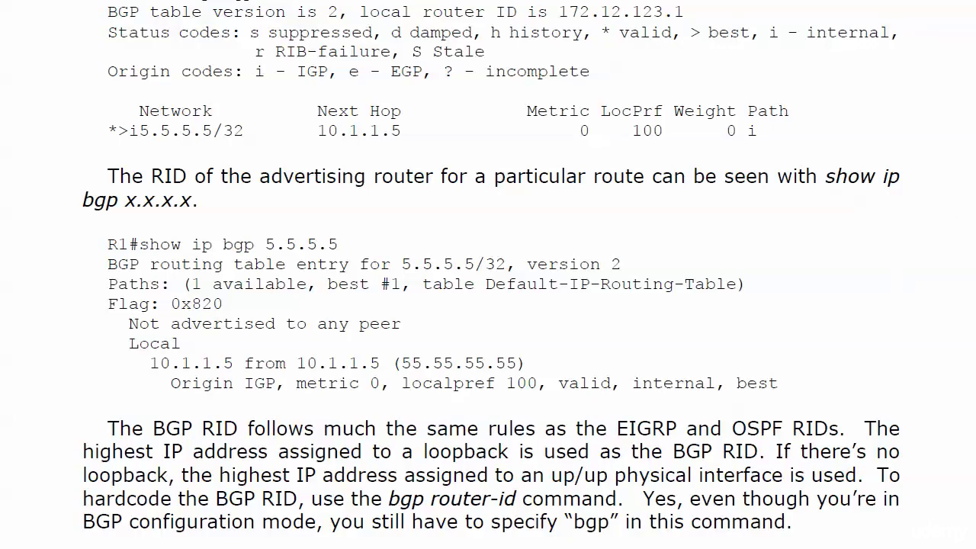
Scroll the notes to the duplicate-RID warning with R1's 55.55.55.55 example.
{"action": "scroll", "coordinate": [891, 270], "scroll_direction": "down", "scroll_amount": 5}
{"action": "scroll", "coordinate": [488, 274], "scroll_direction": "down", "scroll_amount": 8}
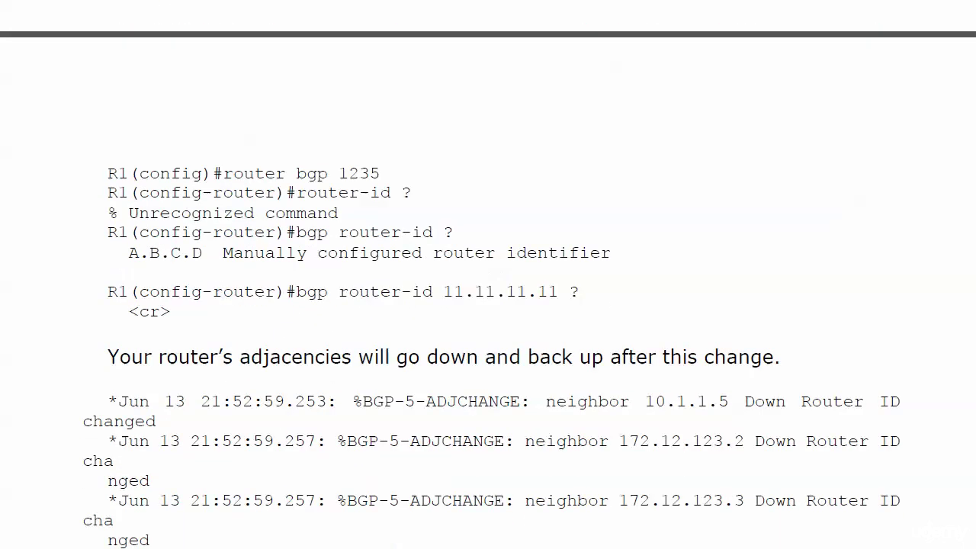
{"action": "scroll", "coordinate": [488, 275], "scroll_direction": "down", "scroll_amount": 15}
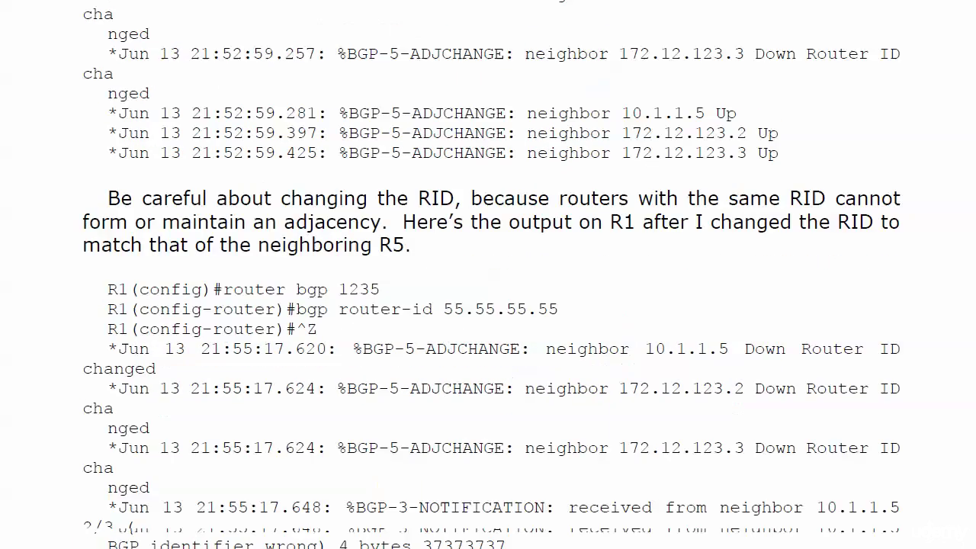